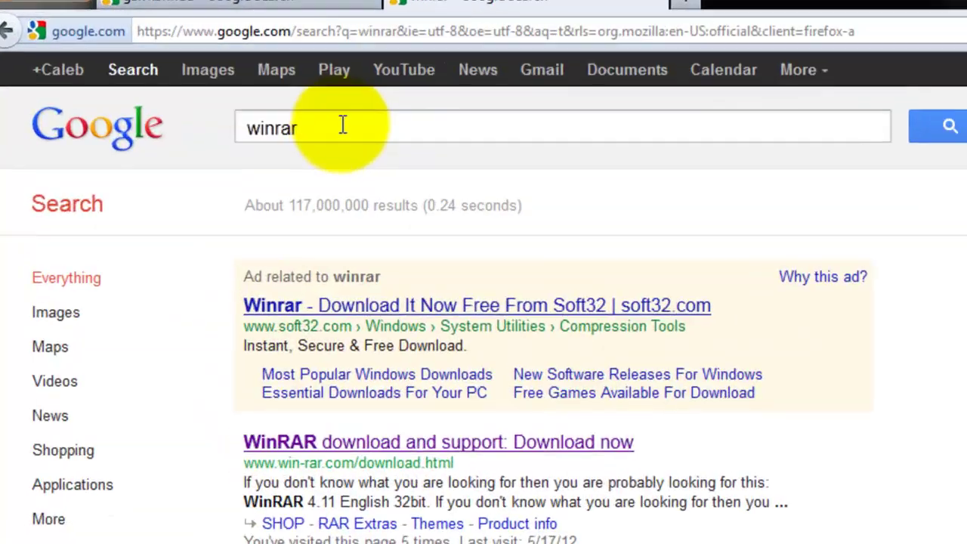
Open the WinRAR download page from the search results and locate the English 32-bit and 64-bit versions.
drag(150, 67, 107, 82)
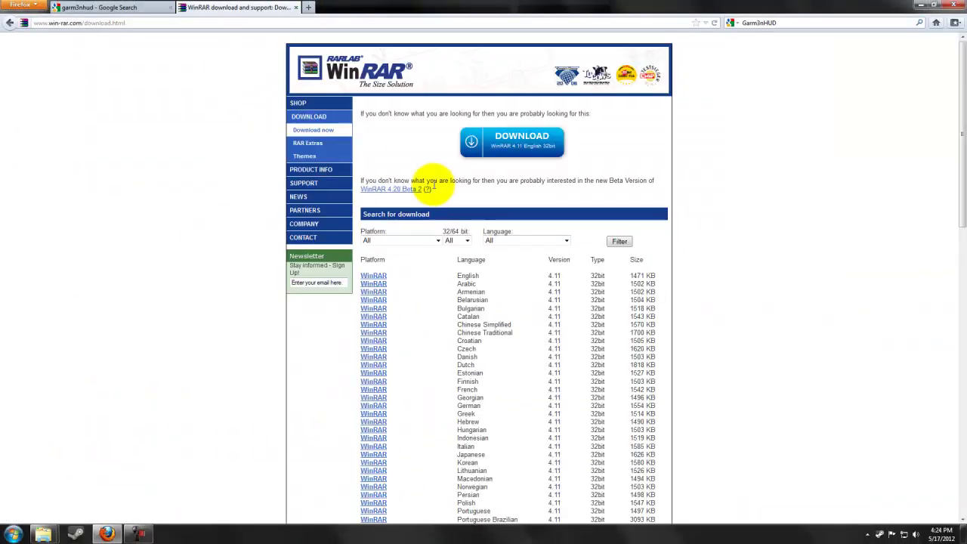
scroll(436, 189, down, 3)
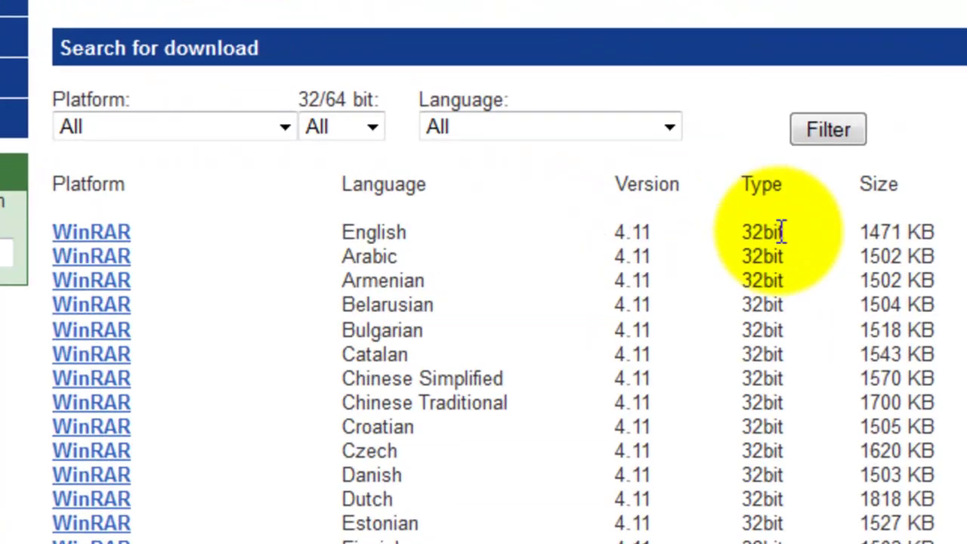
drag(782, 232, 48, 230)
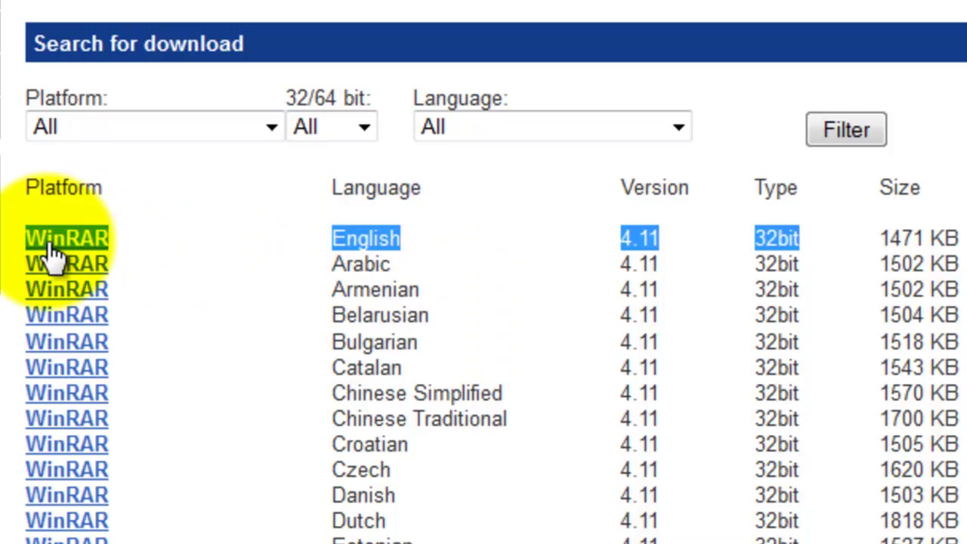
click(9, 340)
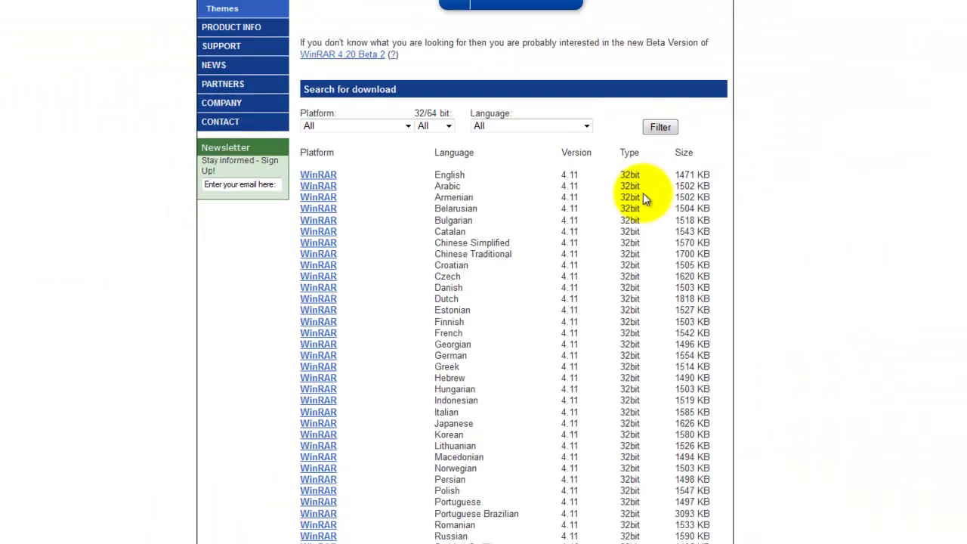
scroll(756, 249, down, 10)
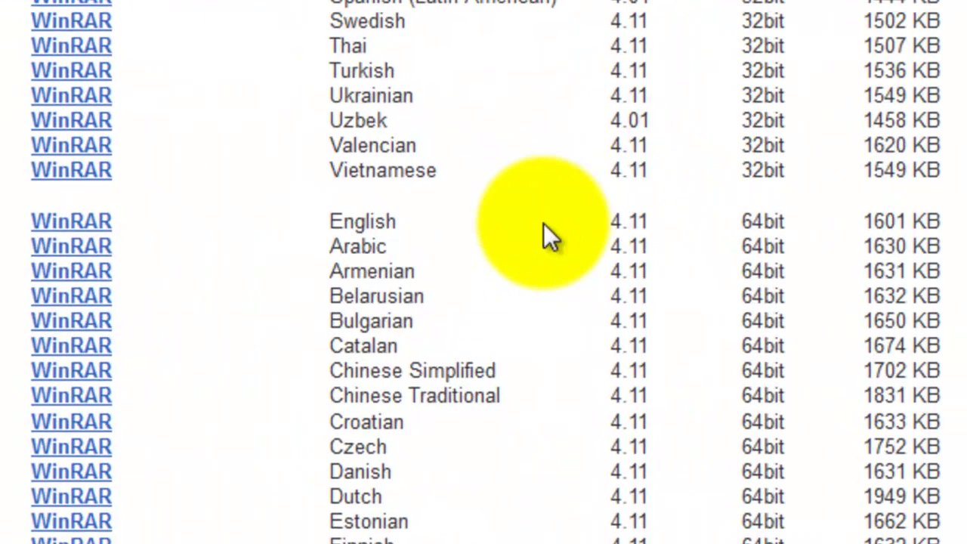
double_click(759, 222)
click(719, 214)
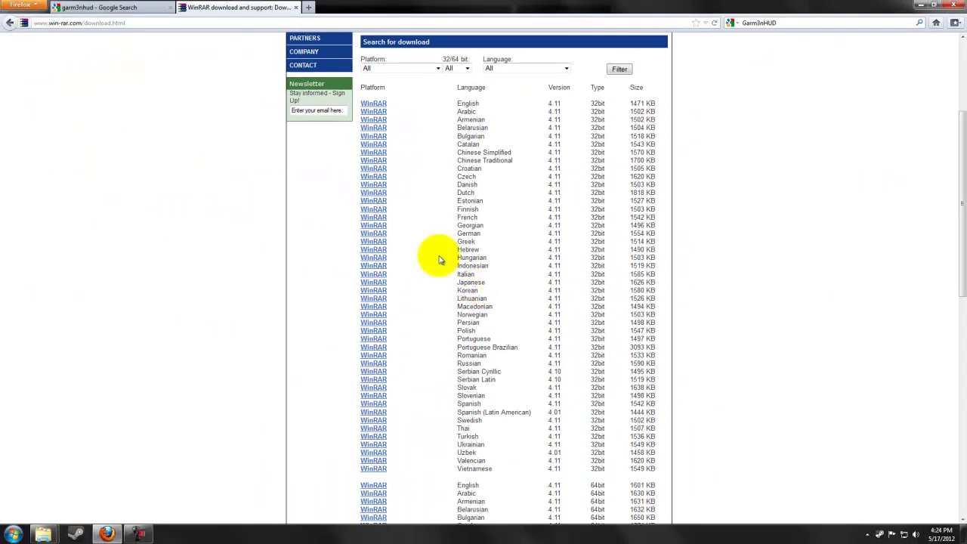
Open the Garm3n TF2 HUD page from the Garm3nHUD search results and follow the Garm3nHUD v108 download link.
click(148, 7)
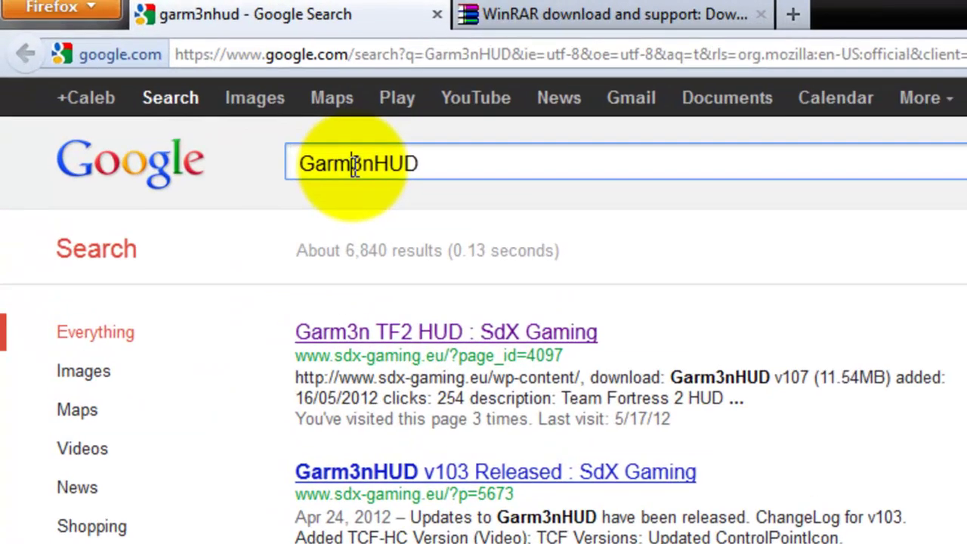
drag(135, 68, 141, 67)
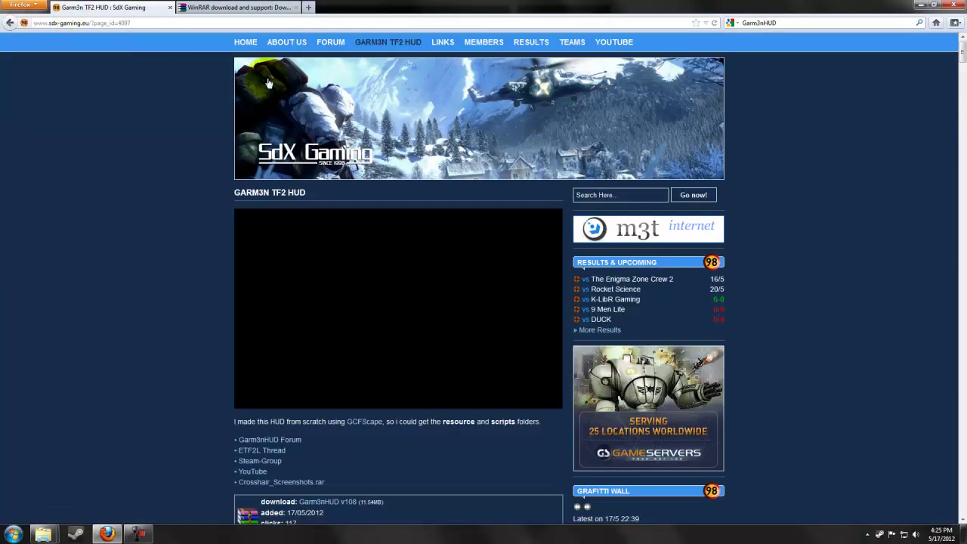
scroll(341, 226, down, 5)
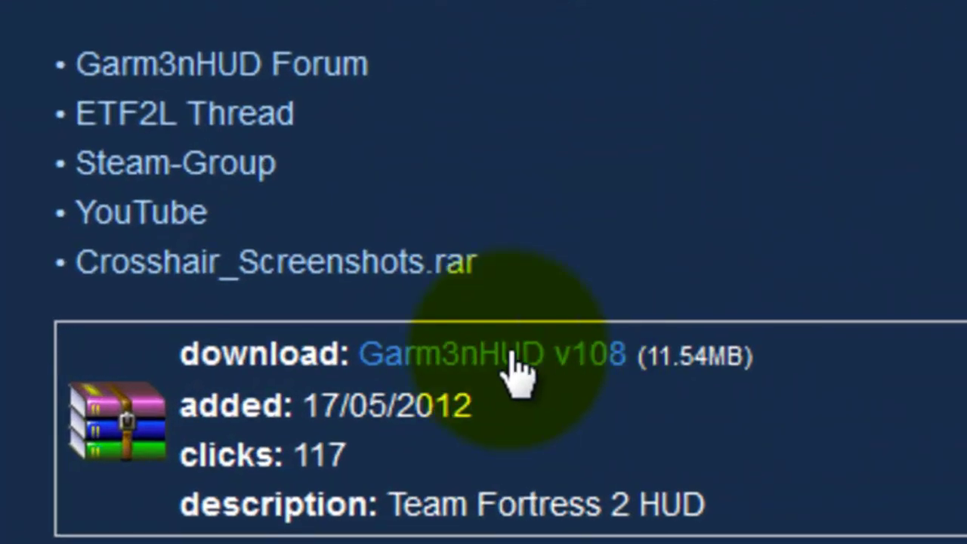
click(483, 370)
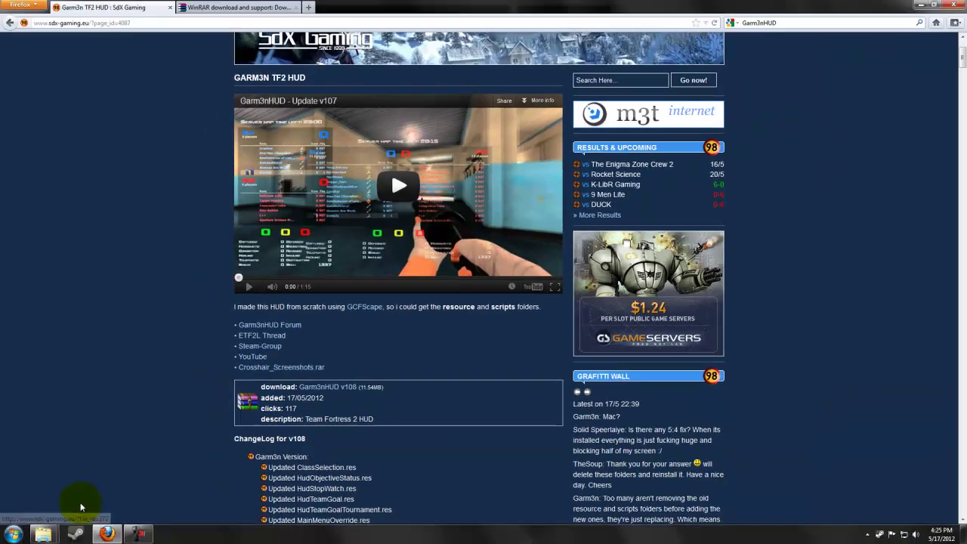
Switch to the file manager and show the Downloads folder and the Computer window side by side.
mouse_move(43, 534)
click(52, 501)
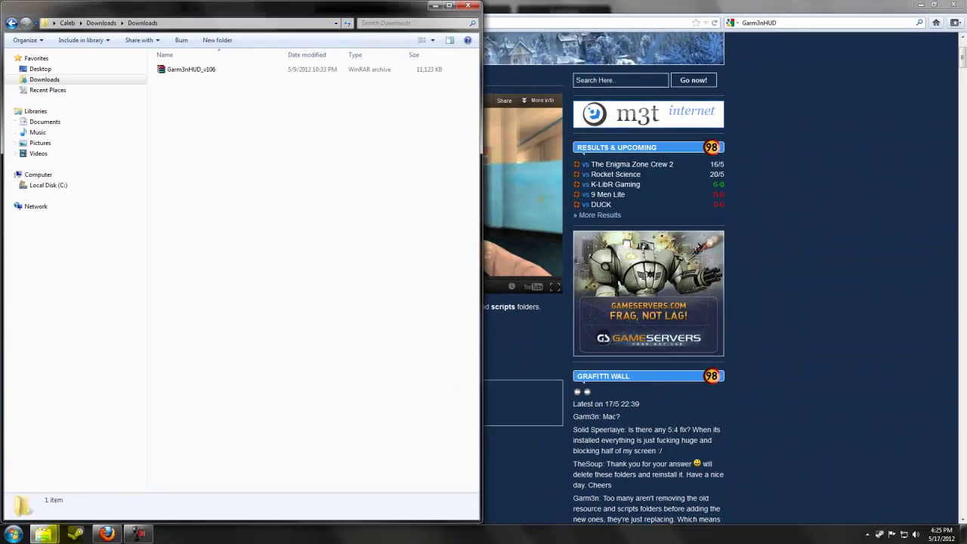
click(167, 485)
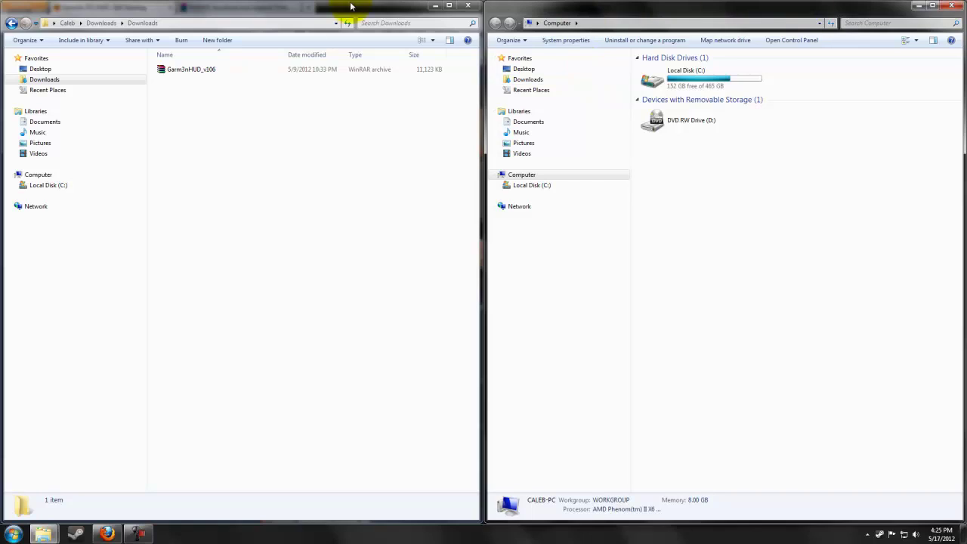
Extract the Garm3nHUD_v106 archive directly into the Downloads folder.
click(194, 71)
click(233, 98)
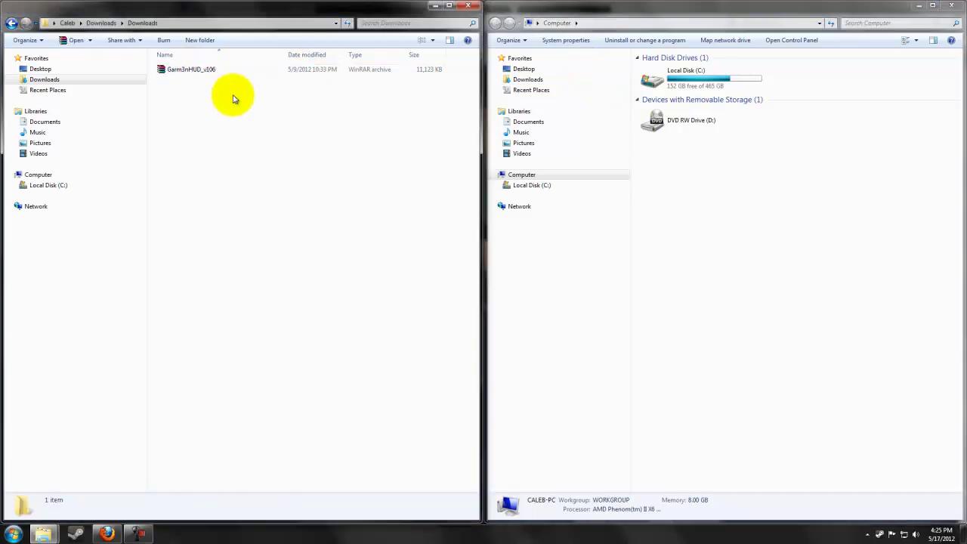
click(225, 74)
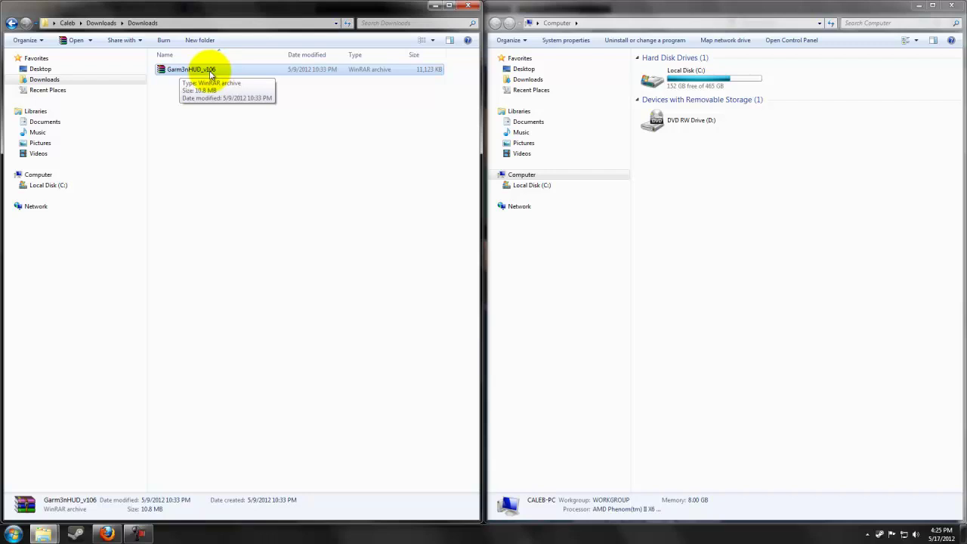
right_click(215, 73)
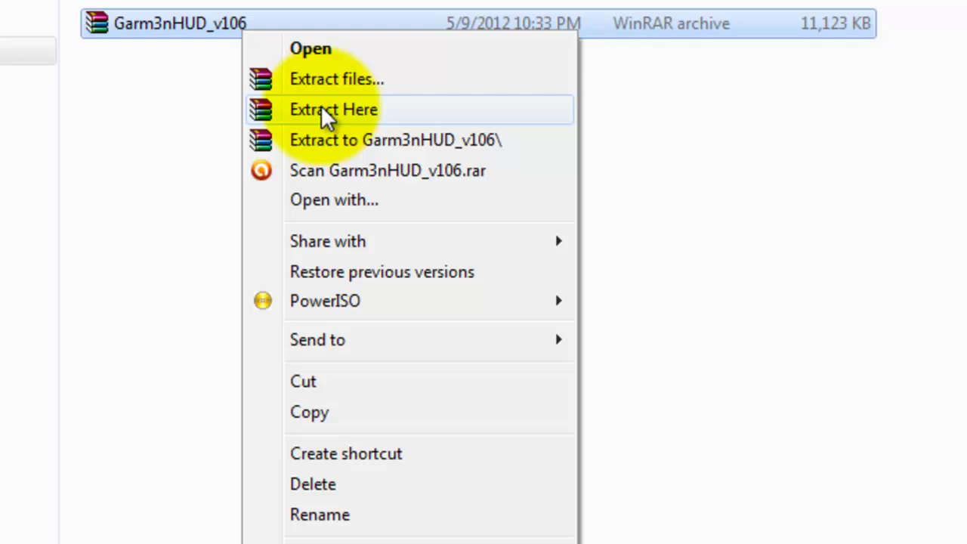
click(332, 110)
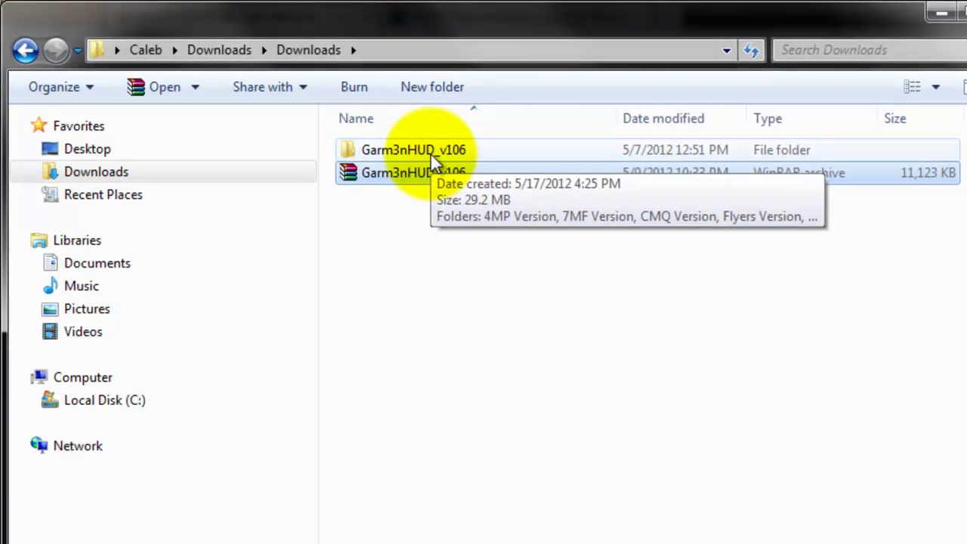
Open the extracted Garm3nHUD_v106 folder and look over the available HUD version folders.
double_click(430, 154)
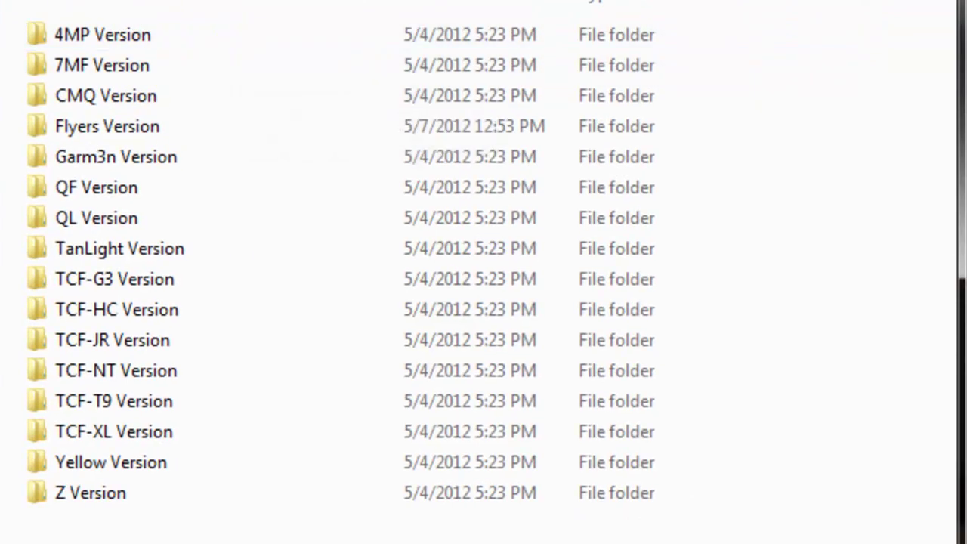
key(BackSpace)
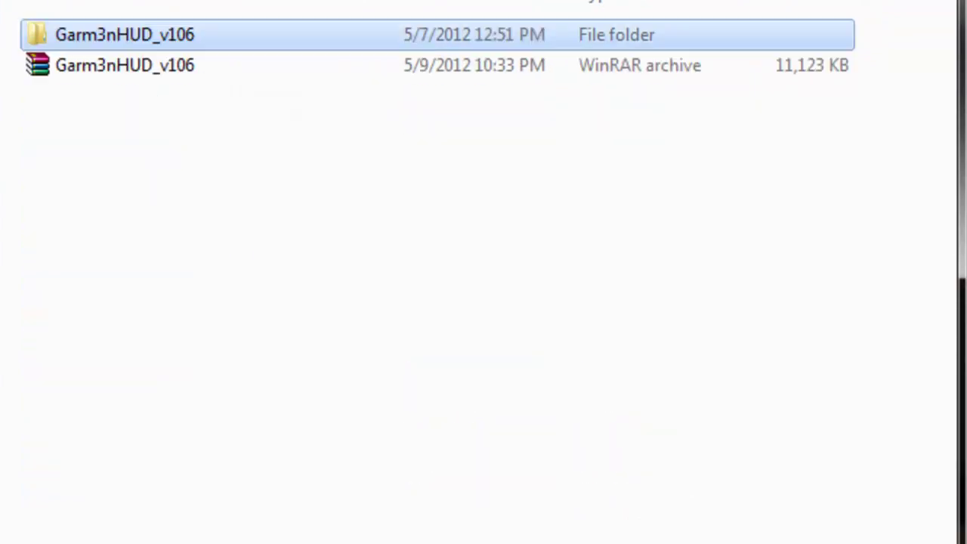
double_click(186, 41)
drag(738, 505, 295, 15)
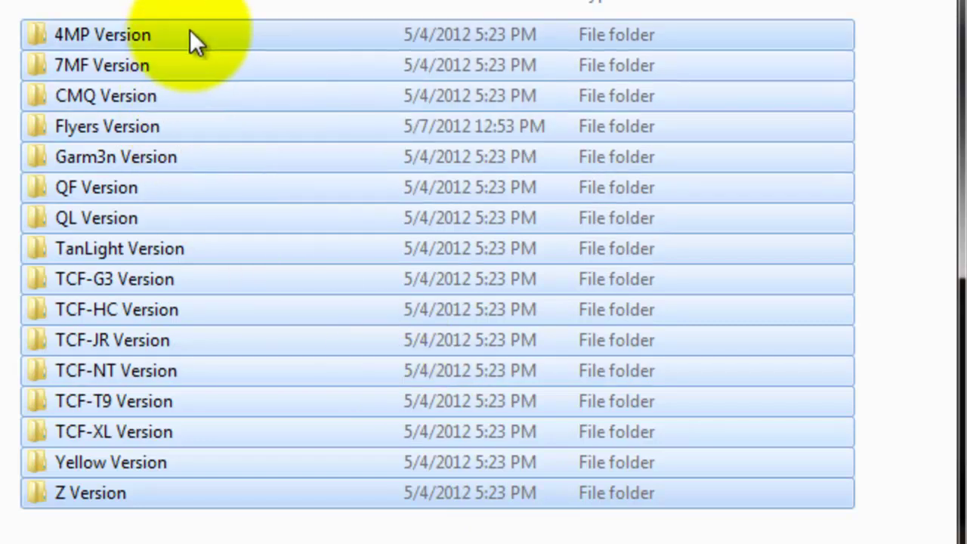
click(280, 533)
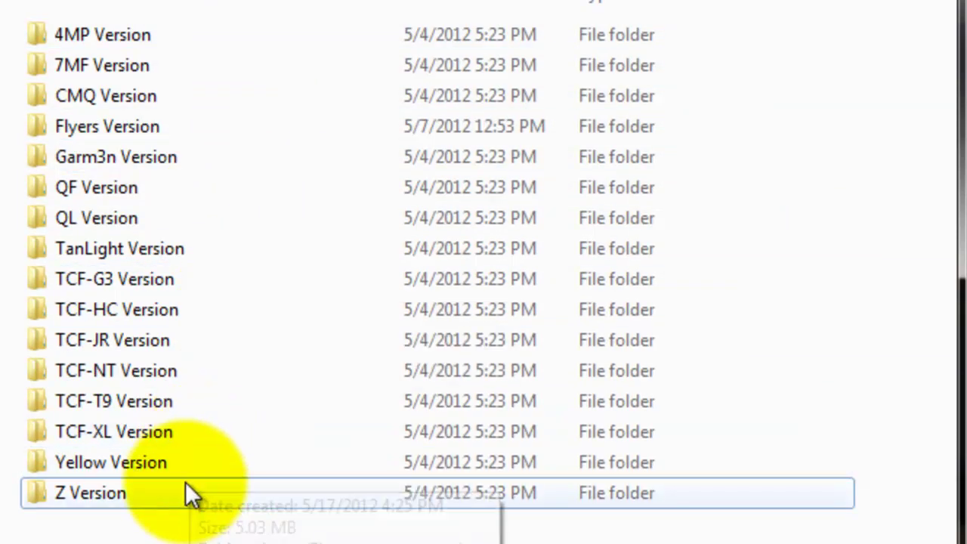
Choose the TanLight Version of the HUD and open its folder.
click(207, 438)
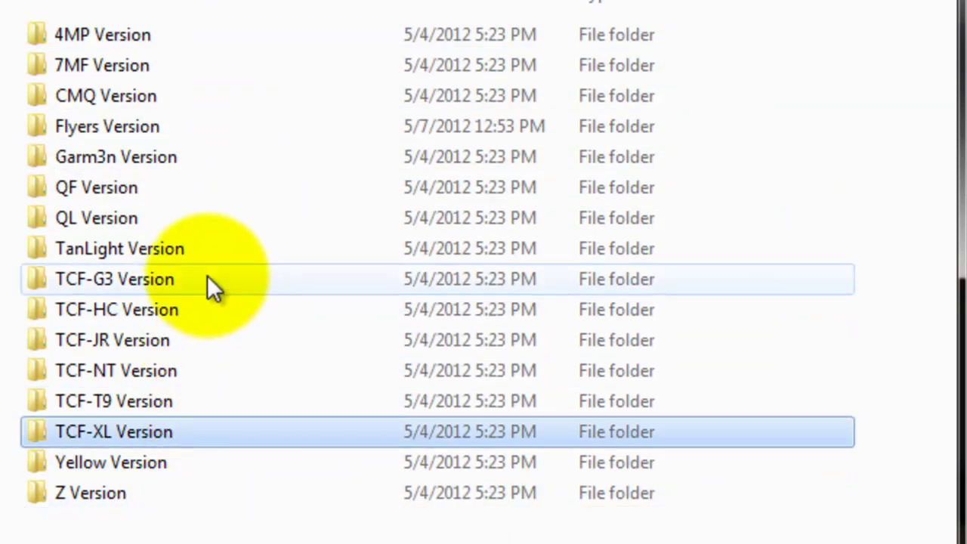
click(212, 254)
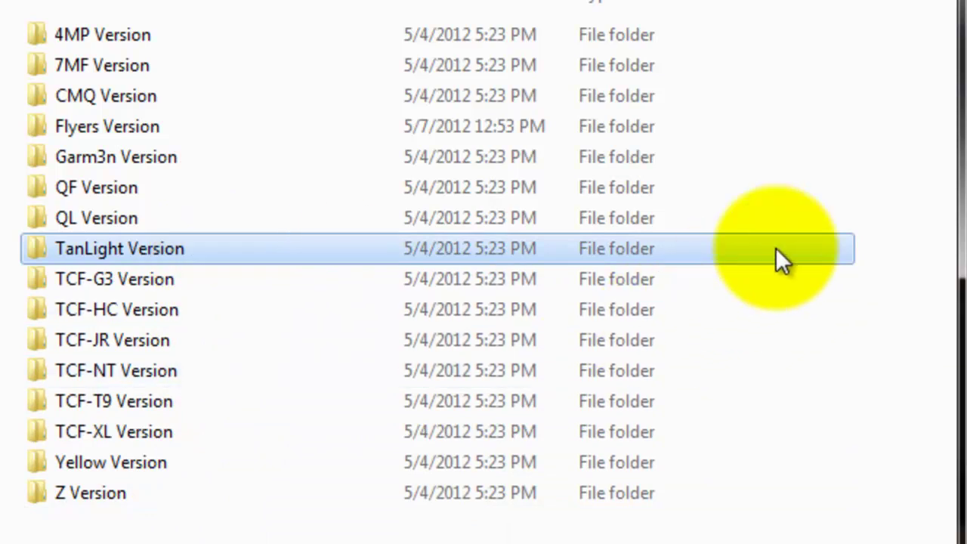
mouse_move(61, 254)
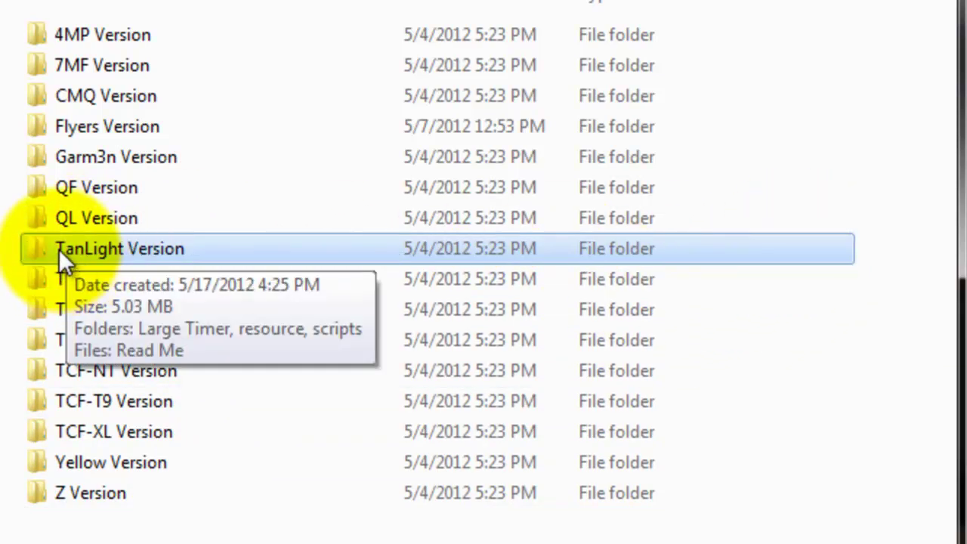
double_click(181, 252)
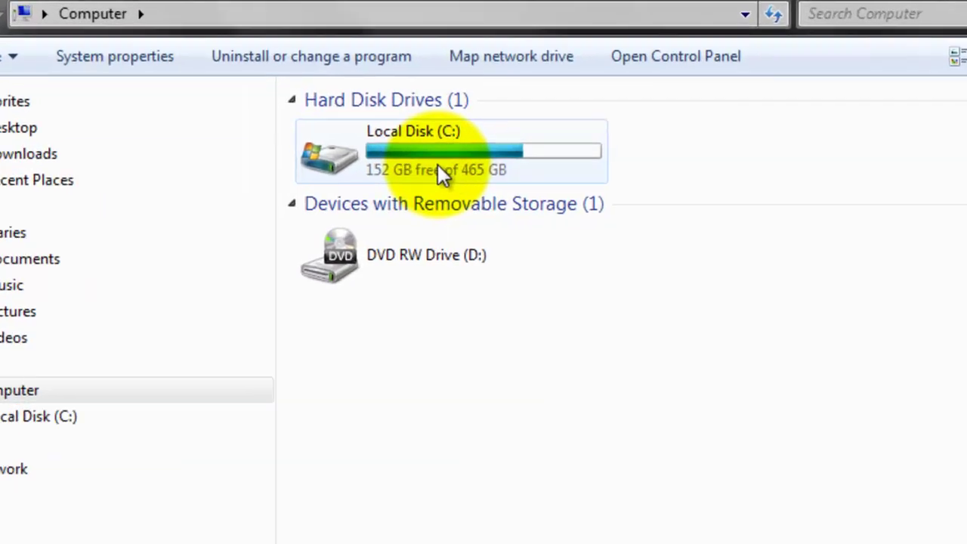
In the Computer window, open the tf folder under Program Files (x86), Steam, steamapps, the account folder and team fortress 2 on drive C.
double_click(442, 172)
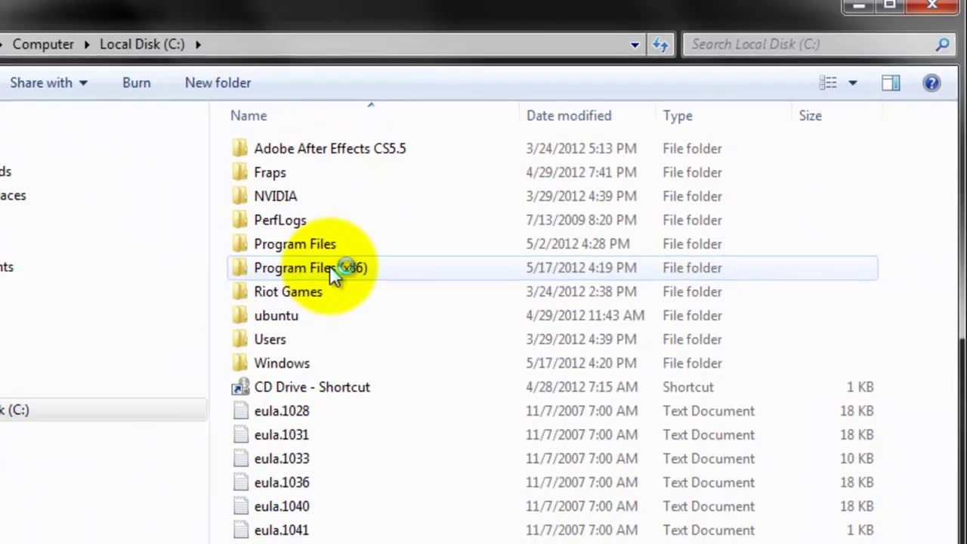
double_click(332, 269)
scroll(337, 284, down, 15)
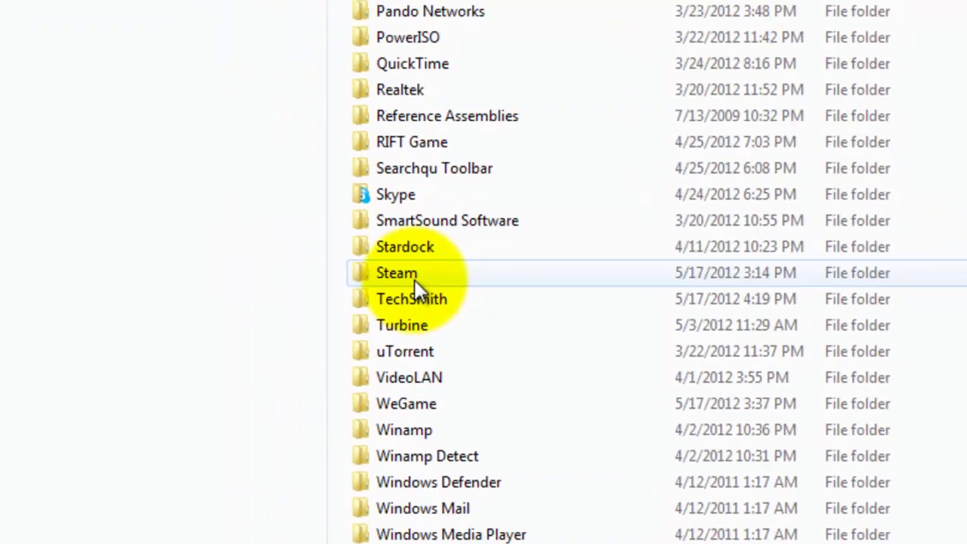
double_click(311, 254)
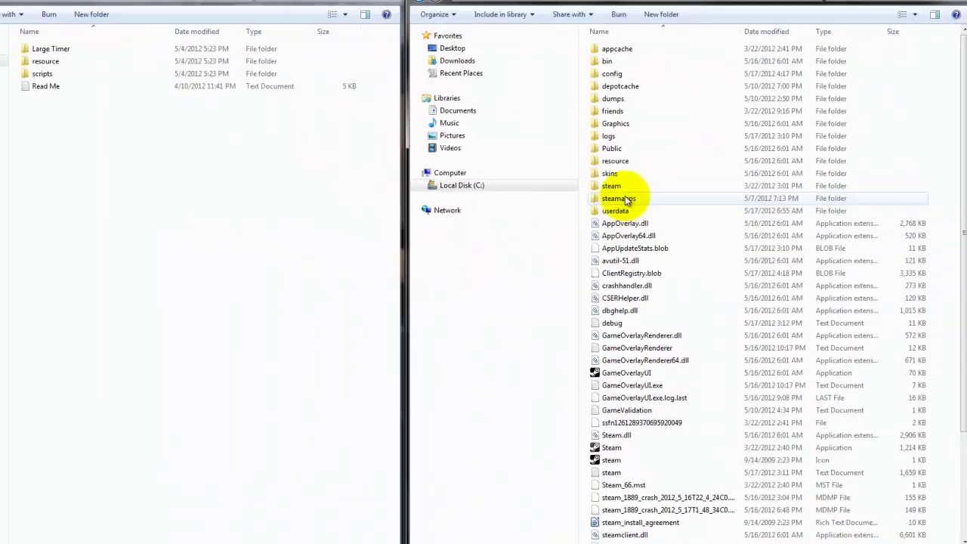
double_click(624, 198)
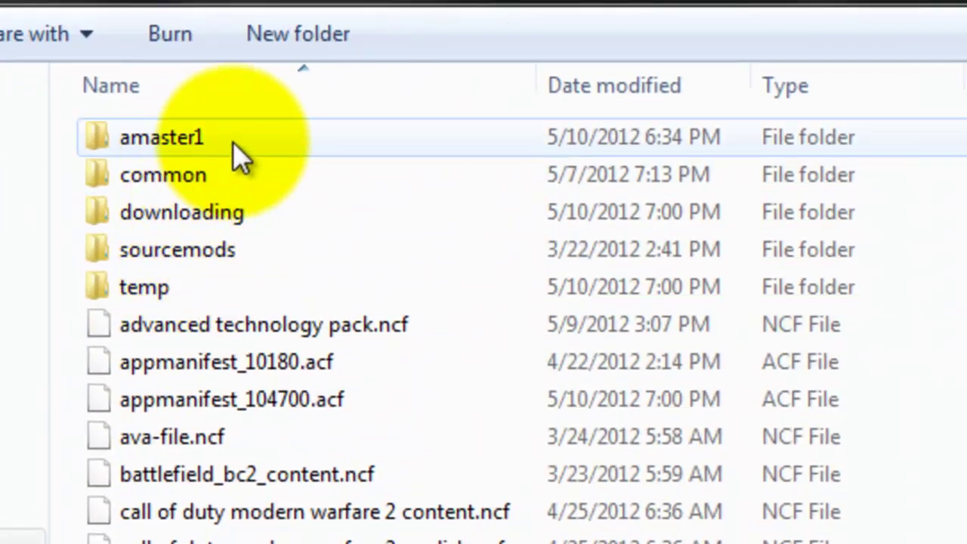
mouse_move(257, 151)
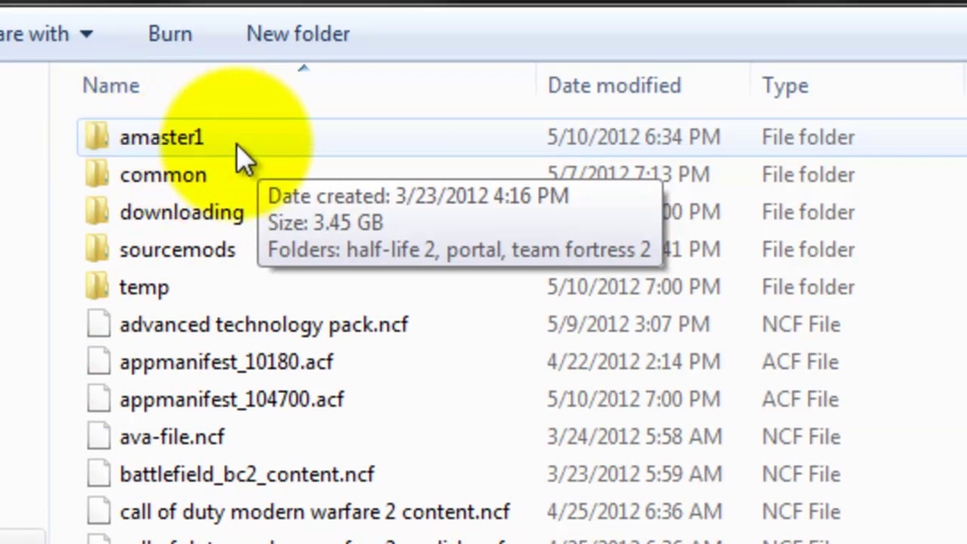
double_click(236, 144)
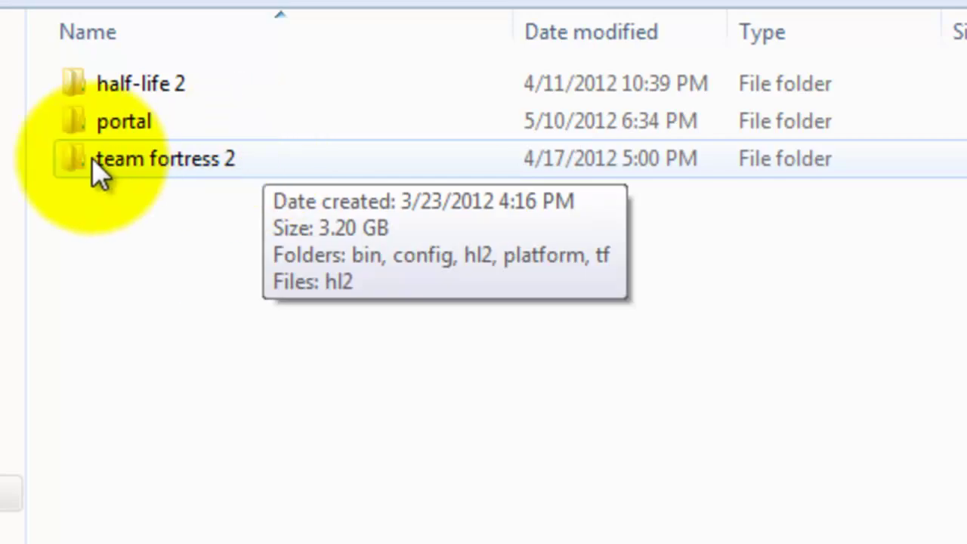
double_click(247, 159)
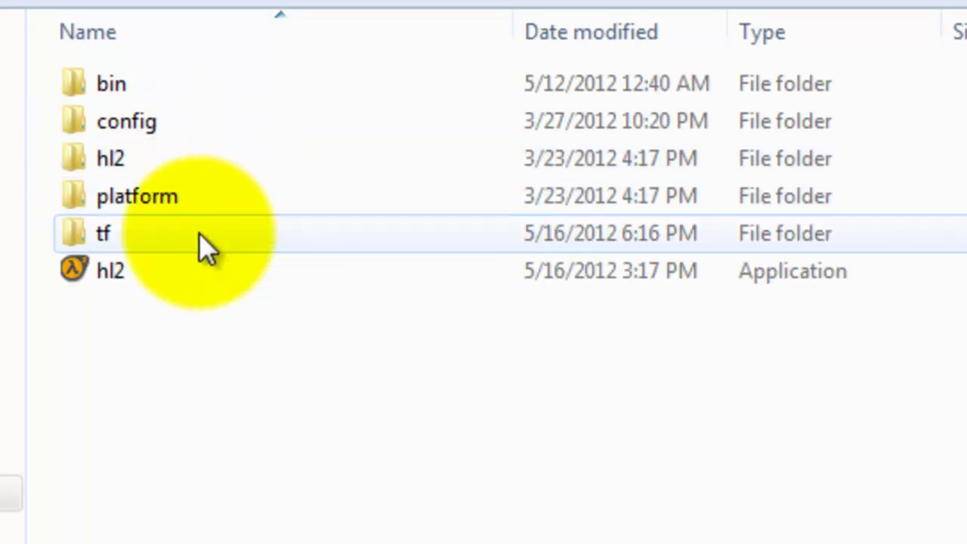
double_click(199, 232)
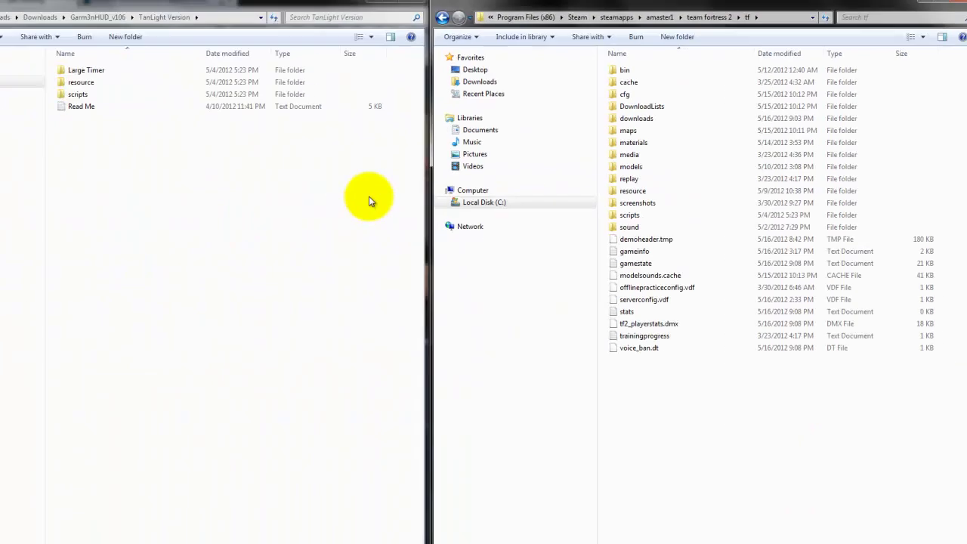
Return from the TanLight Version folder to the Downloads folder and select the screenshots folder inside tf.
click(11, 24)
click(11, 23)
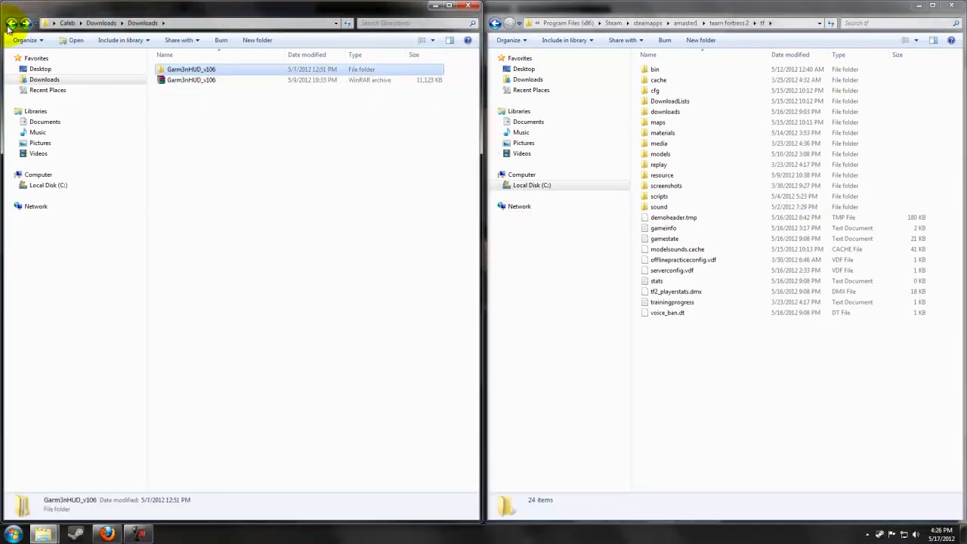
click(11, 24)
click(27, 23)
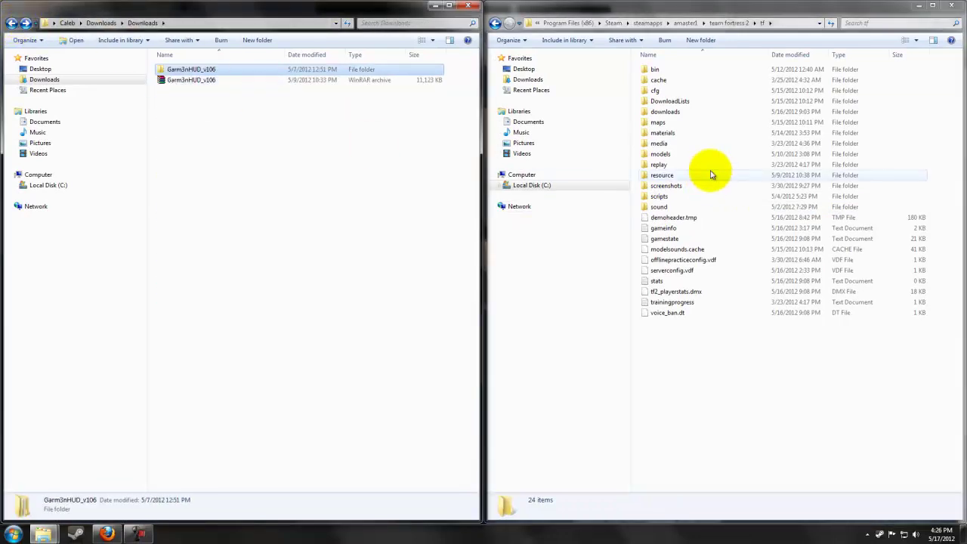
click(691, 189)
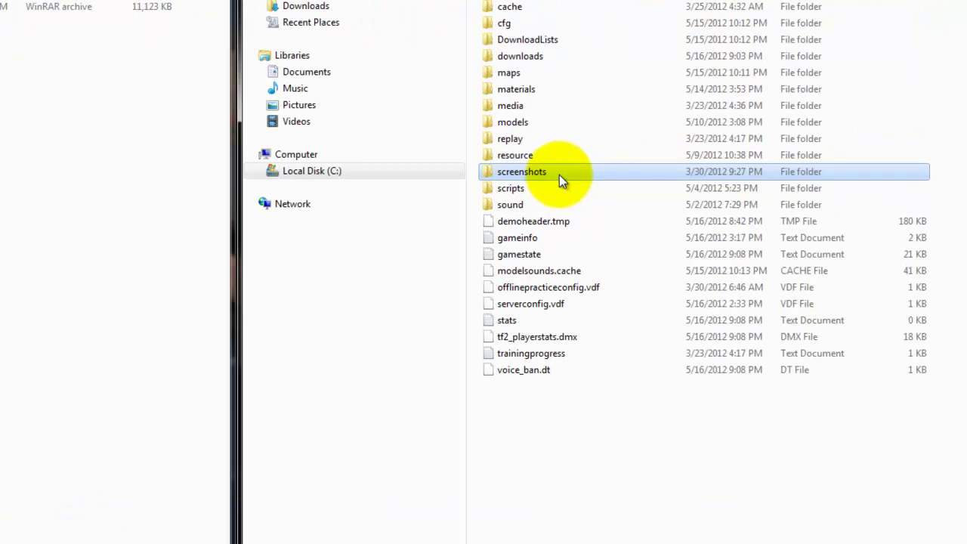
Copy the resource and scripts folders from the tf folder into the Downloads folder, keeping the originals in place.
click(686, 179)
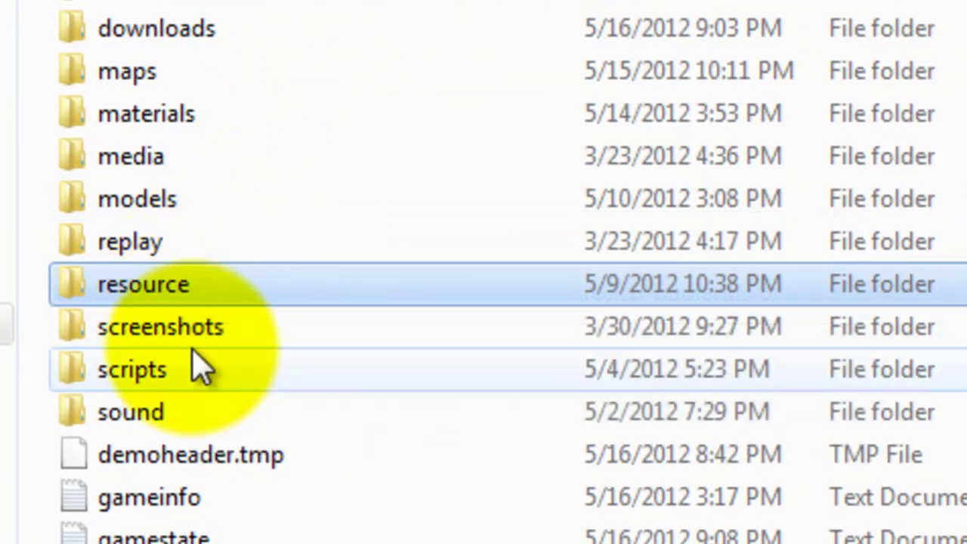
ctrl+click(182, 389)
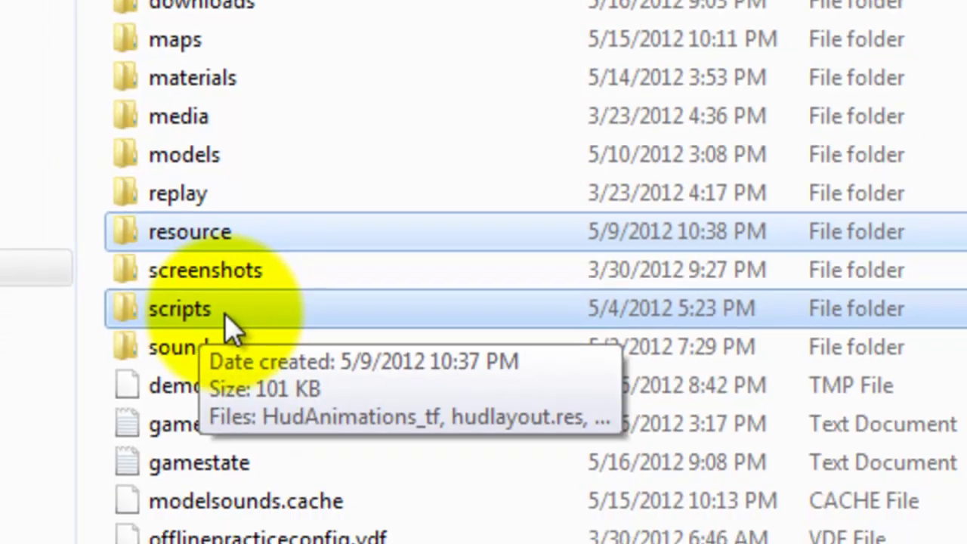
right_click(183, 378)
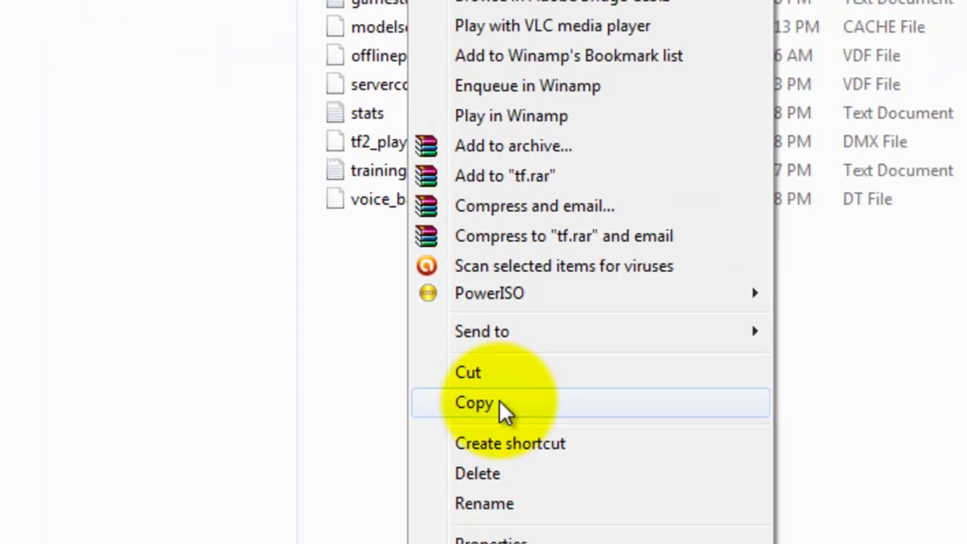
click(348, 415)
right_click(314, 199)
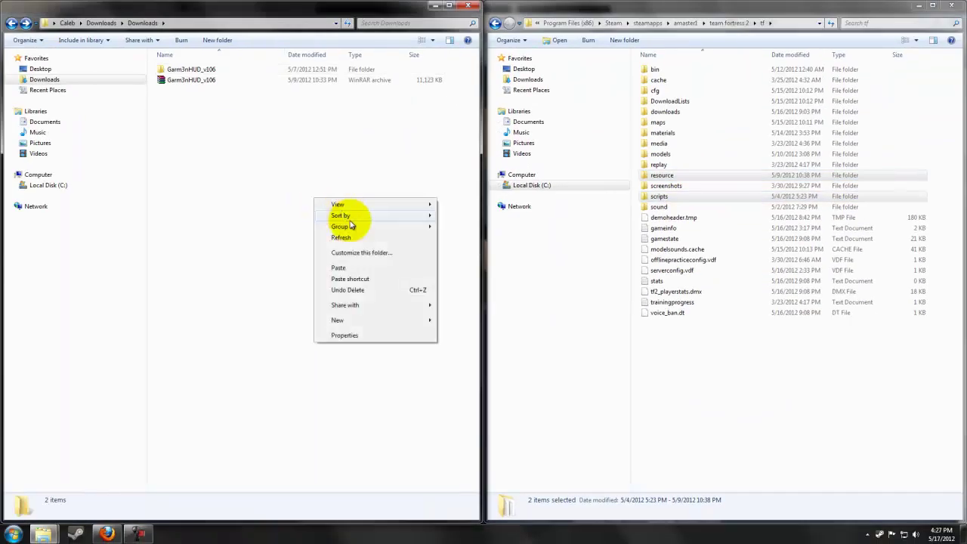
click(339, 268)
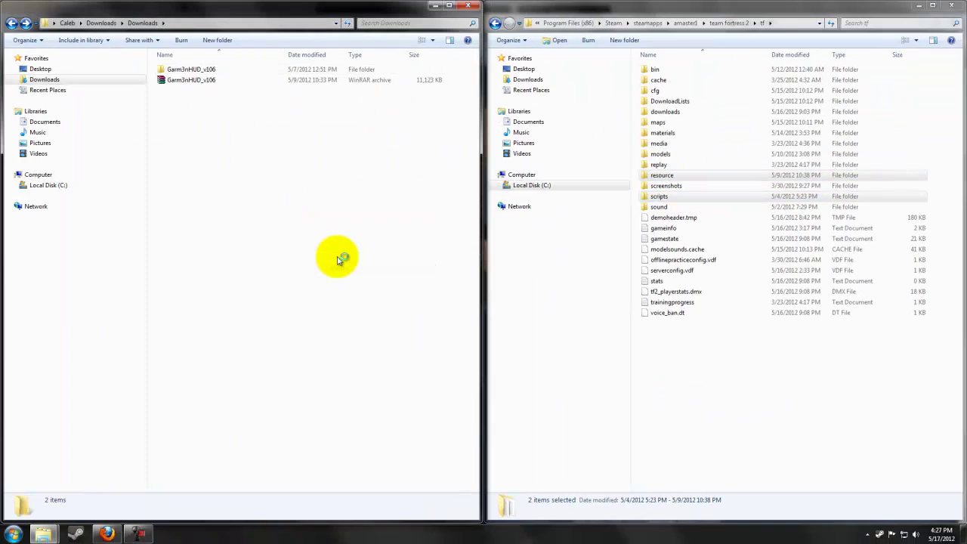
click(263, 153)
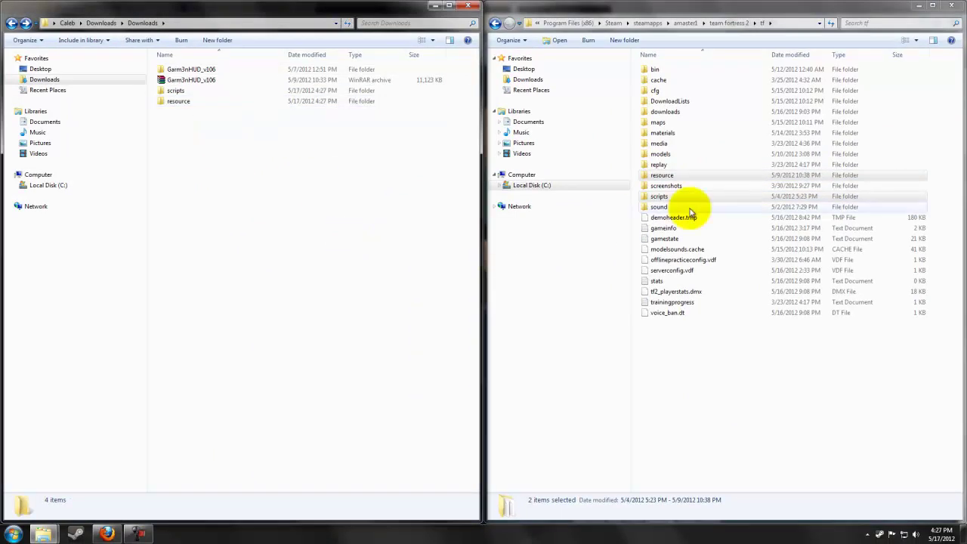
click(700, 369)
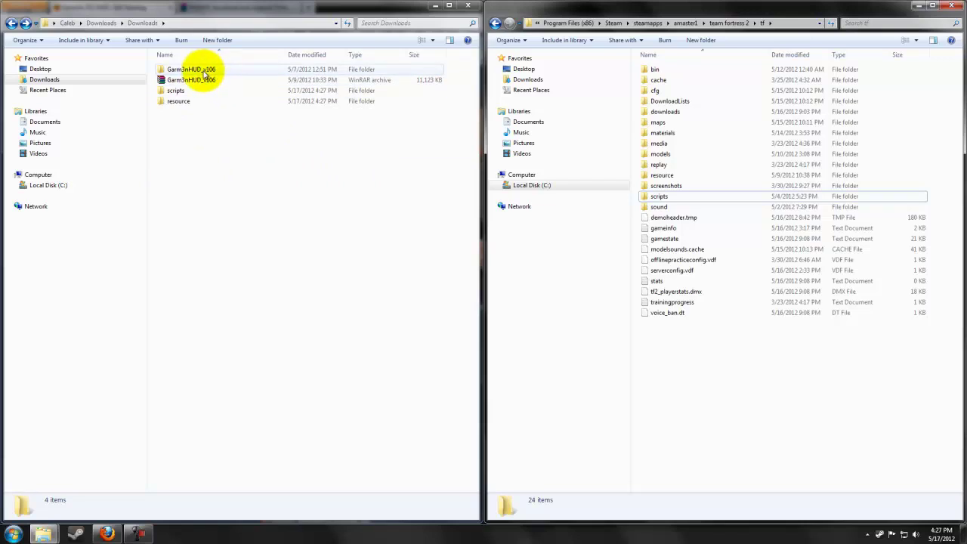
Open the TanLight Version folder inside Garm3nHUD_v106 and select its resource and scripts folders.
double_click(200, 69)
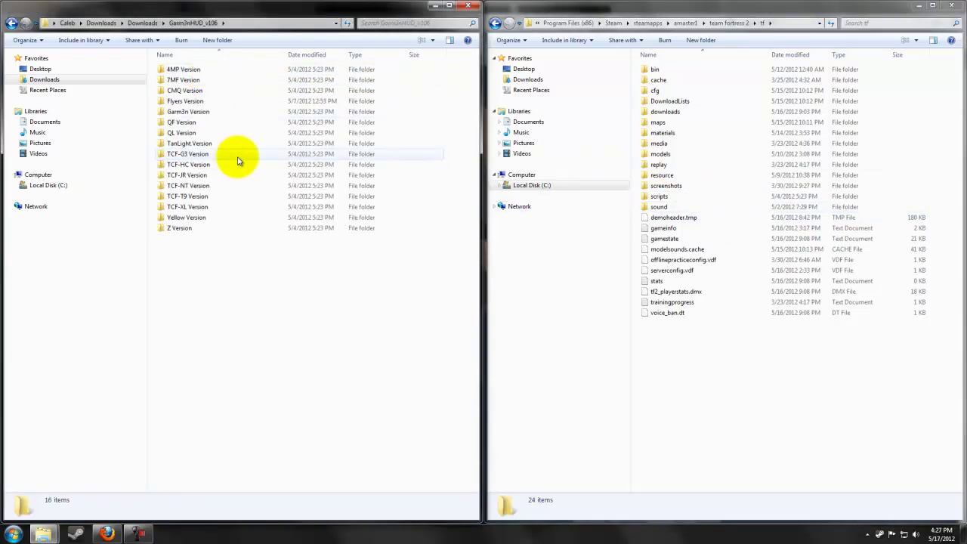
double_click(215, 144)
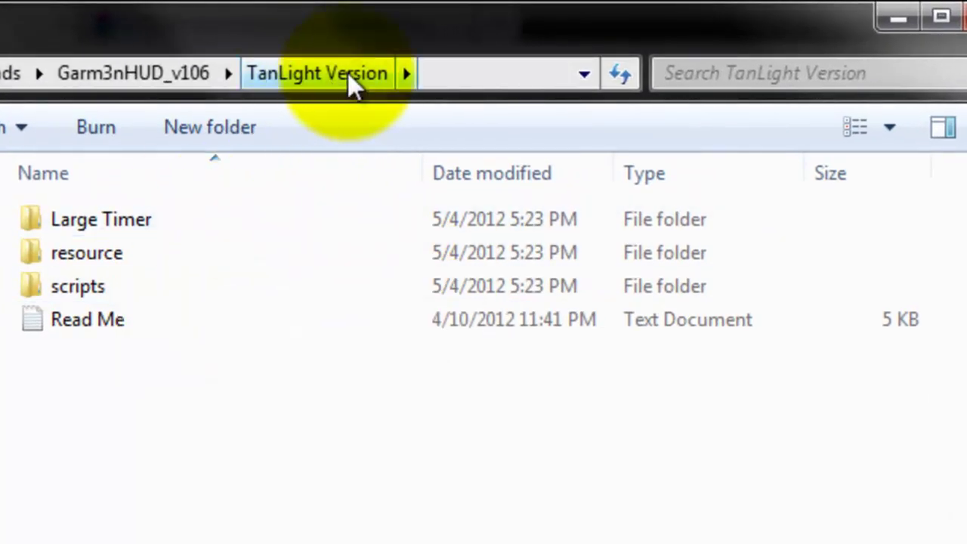
drag(945, 280, 242, 274)
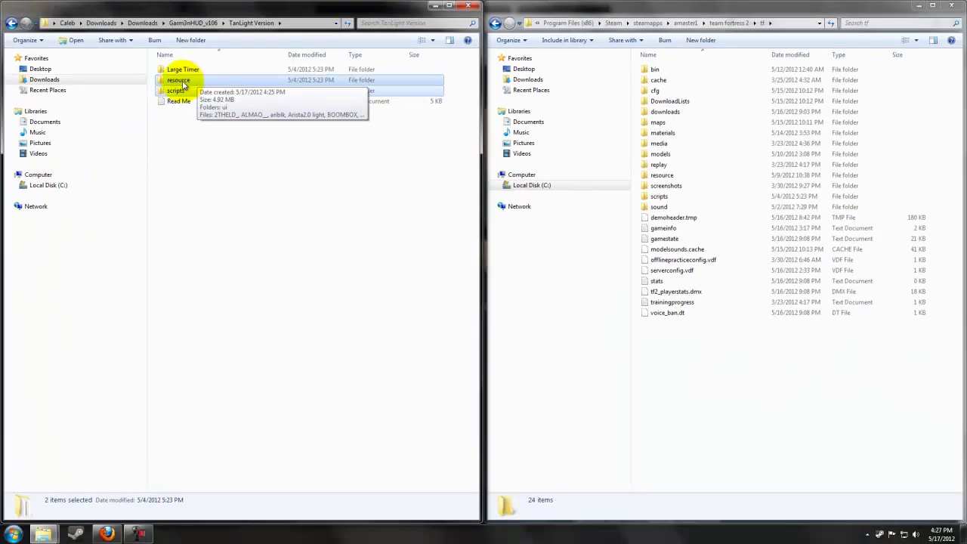
Try to move the HUD's resource and scripts folders into tf, merging with the existing folders and applying one choice to all file conflicts.
drag(182, 85, 781, 378)
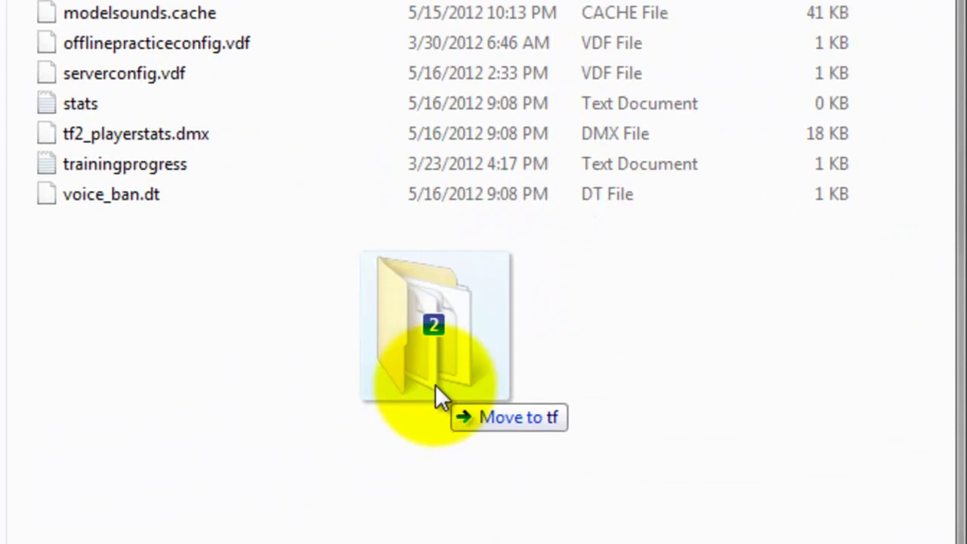
drag(435, 385, 435, 384)
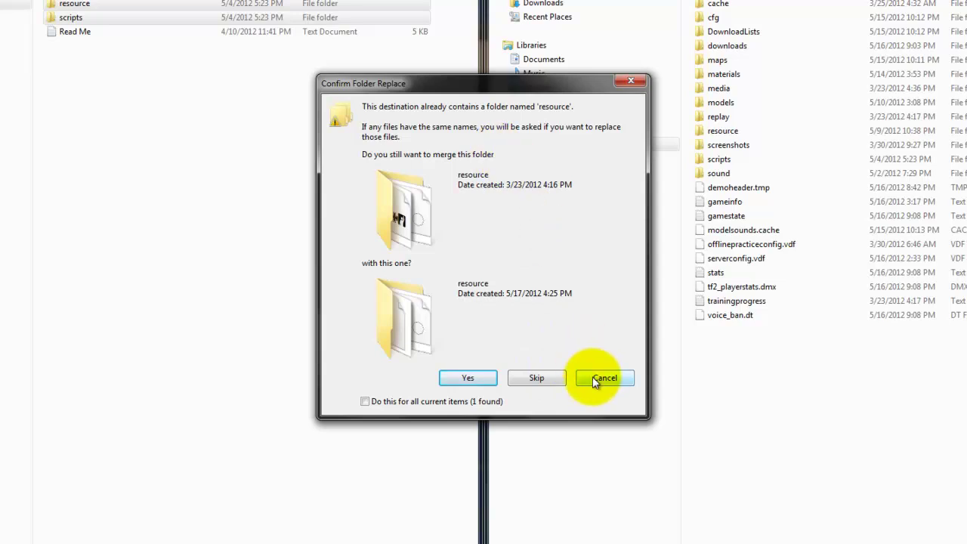
click(451, 382)
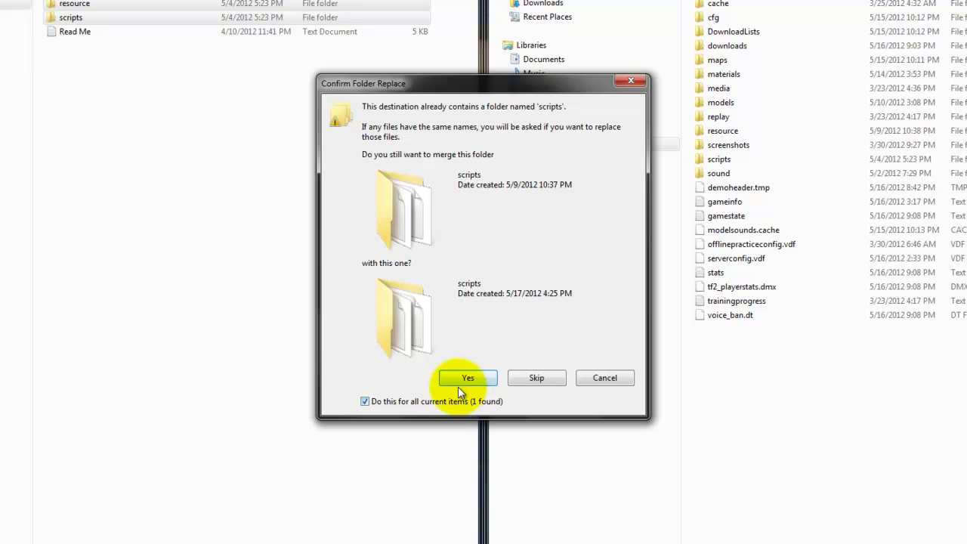
click(464, 379)
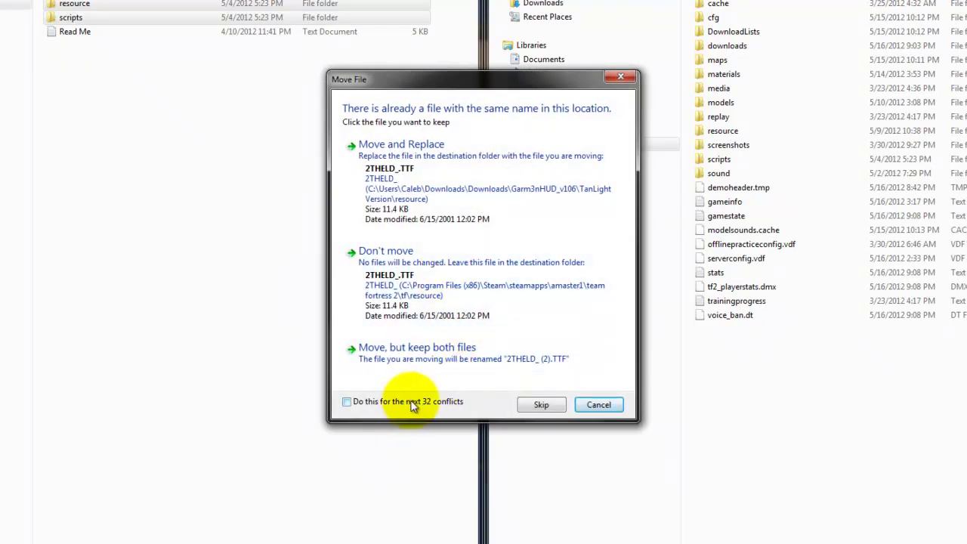
click(394, 402)
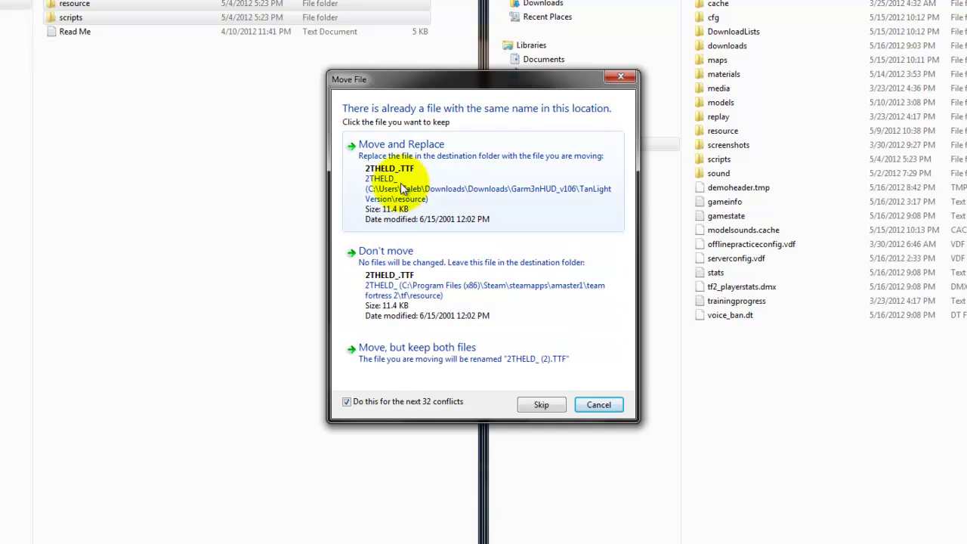
click(597, 405)
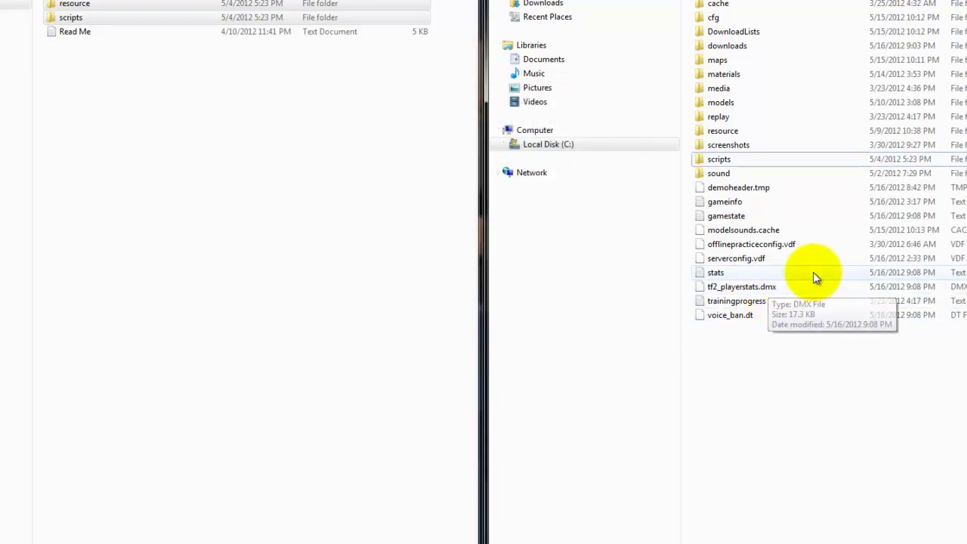